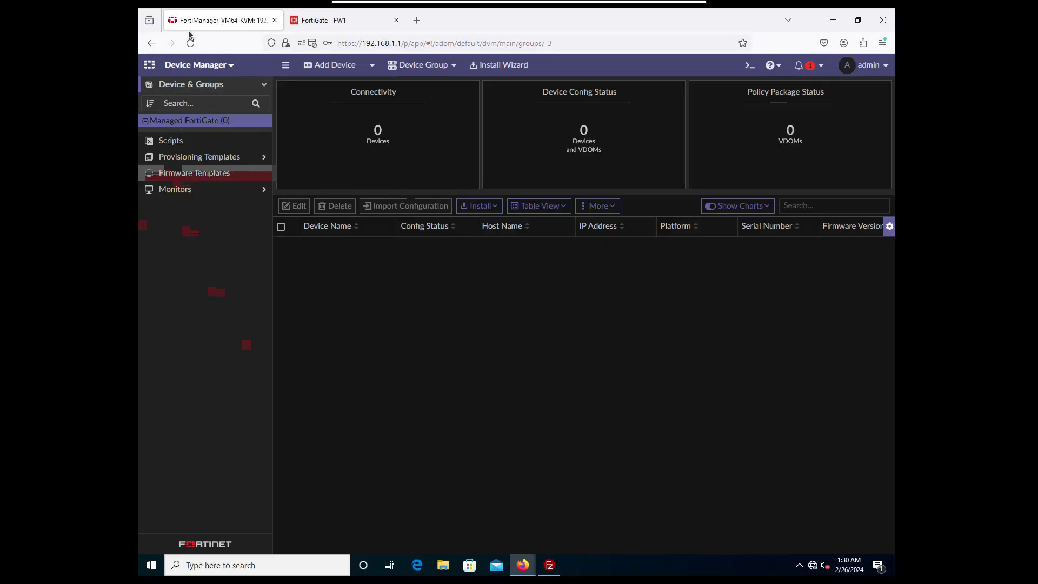
In the FortiManager CLI console, enter config system global, enable ssl-low-encryption and set enc-algorithm to low
{"action": "left_click", "coordinate": [751, 67]}
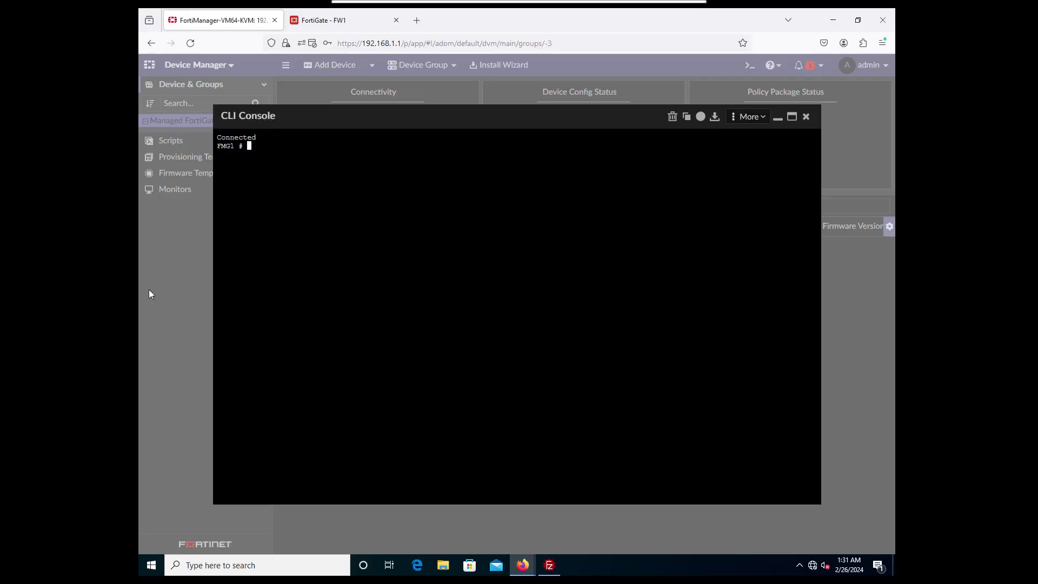
{"action": "type", "text": "config system global"}
{"action": "key", "text": "Return"}
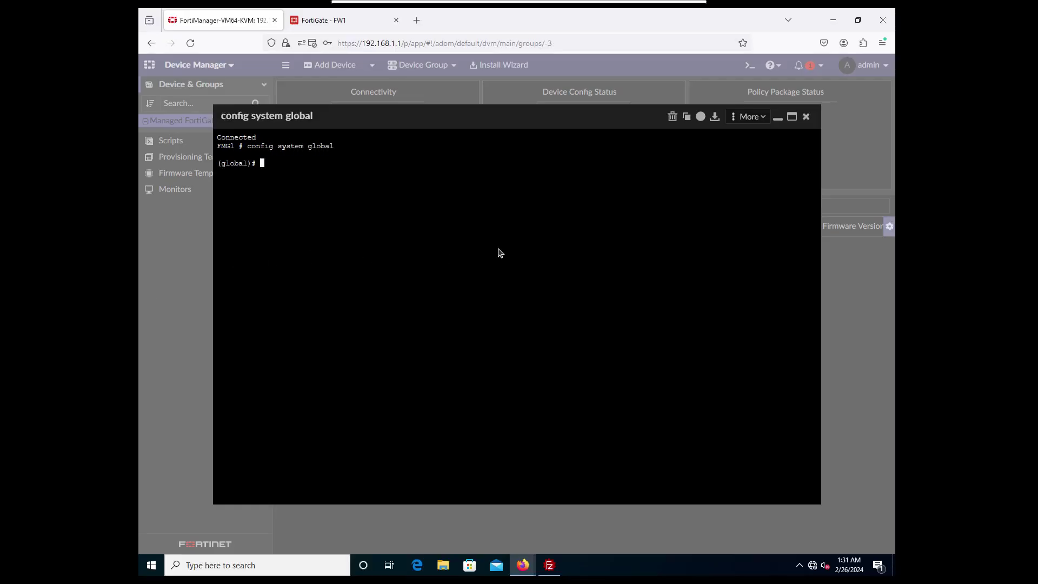
{"action": "type", "text": "set ssl-low-encryption enable"}
{"action": "key", "text": "Return"}
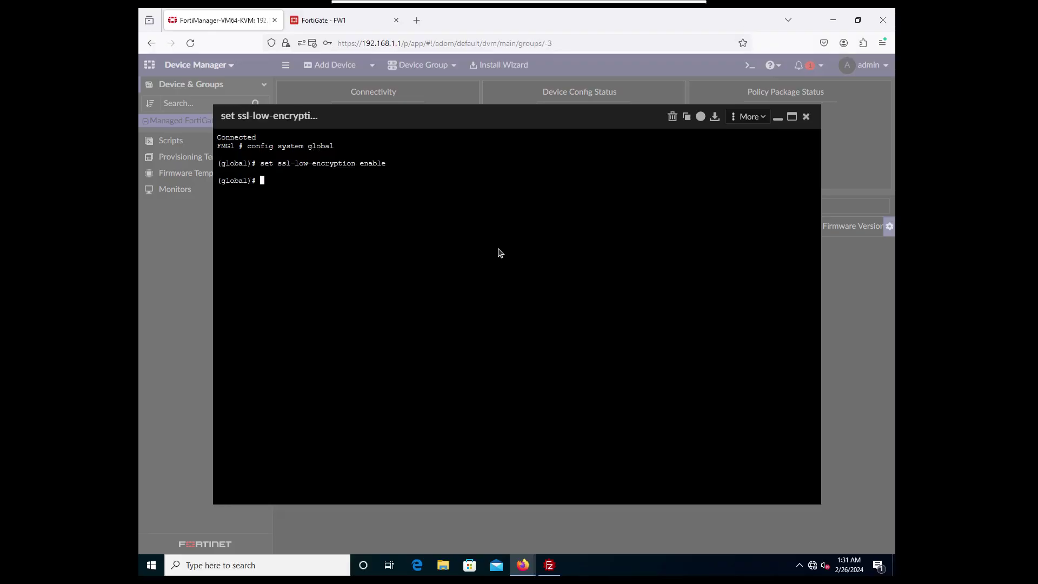
{"action": "type", "text": "set enc-algorithm low"}
{"action": "key", "text": "Return"}
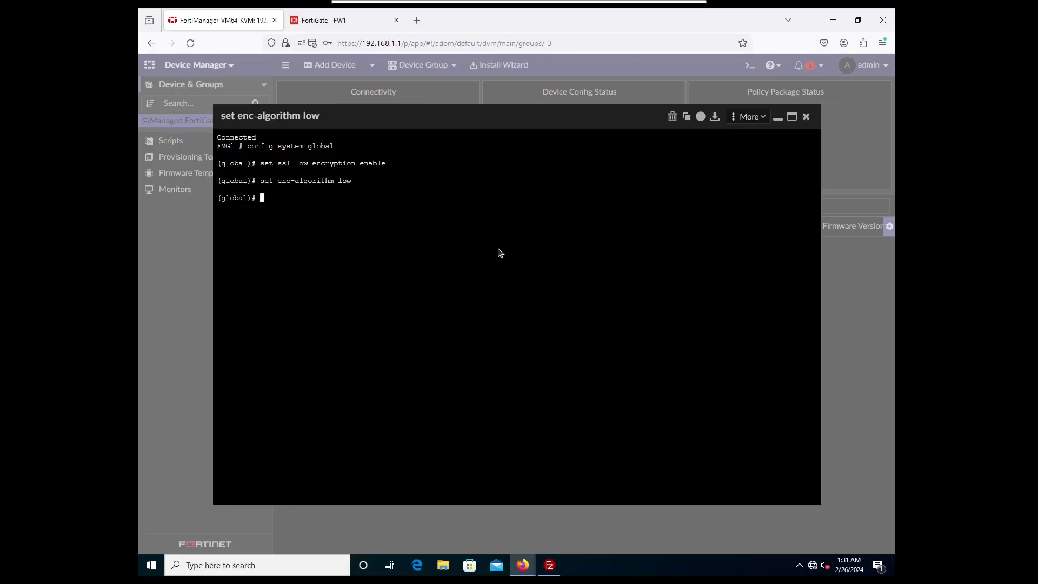
Set fgfm-ssl-protocol to sslv3, save the global configuration with end, and close the CLI console
{"action": "type", "text": "set fg"}
{"action": "type", "text": "fm-cert-exclusive"}
{"action": "key", "text": "BackSpace"}
{"action": "key", "text": "BackSpace"}
{"action": "key", "text": "BackSpace"}
{"action": "key", "text": "BackSpace"}
{"action": "key", "text": "BackSpace"}
{"action": "key", "text": "BackSpace"}
{"action": "key", "text": "BackSpace"}
{"action": "key", "text": "BackSpace"}
{"action": "key", "text": "BackSpace"}
{"action": "key", "text": "BackSpace"}
{"action": "key", "text": "BackSpace"}
{"action": "key", "text": "BackSpace"}
{"action": "key", "text": "BackSpace"}
{"action": "key", "text": "BackSpace"}
{"action": "type", "text": "ssl-protocol sslv3"}
{"action": "key", "text": "Return"}
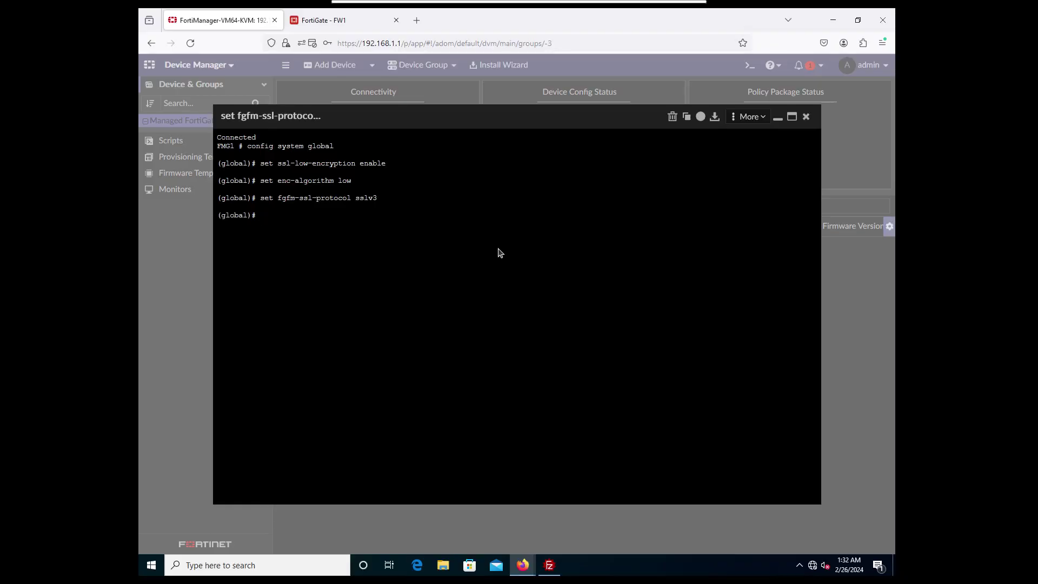
{"action": "type", "text": "end"}
{"action": "key", "text": "Return"}
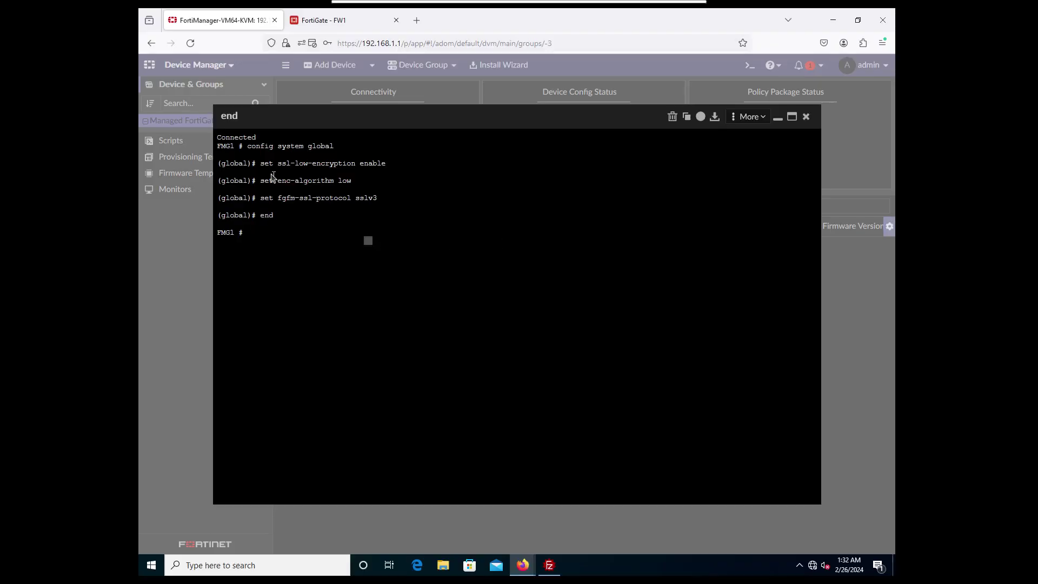
{"action": "left_click_drag", "start_coordinate": [372, 242], "coordinate": [204, 151]}
{"action": "left_click", "coordinate": [660, 169]}
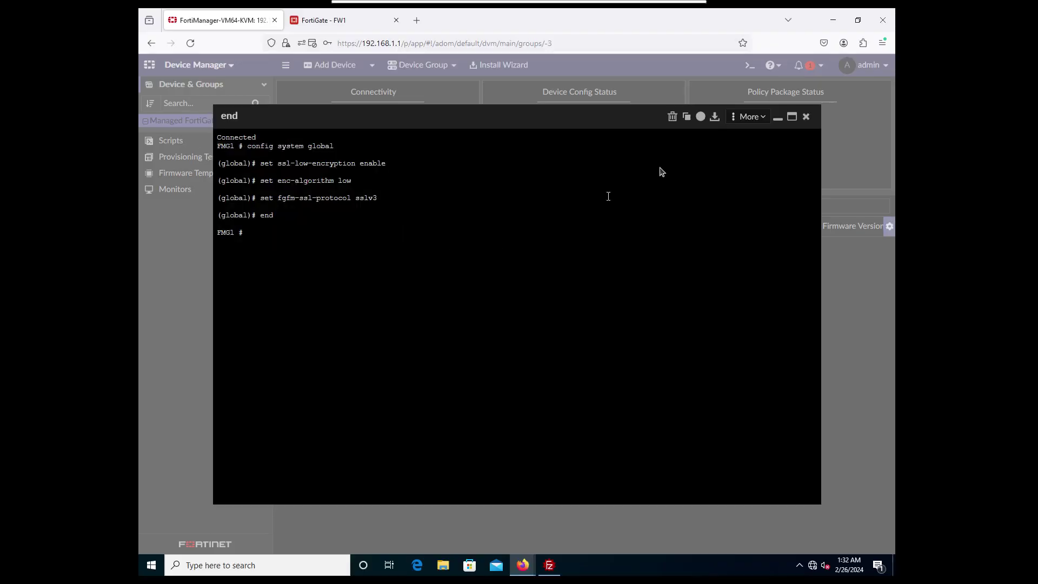
{"action": "left_click", "coordinate": [806, 118]}
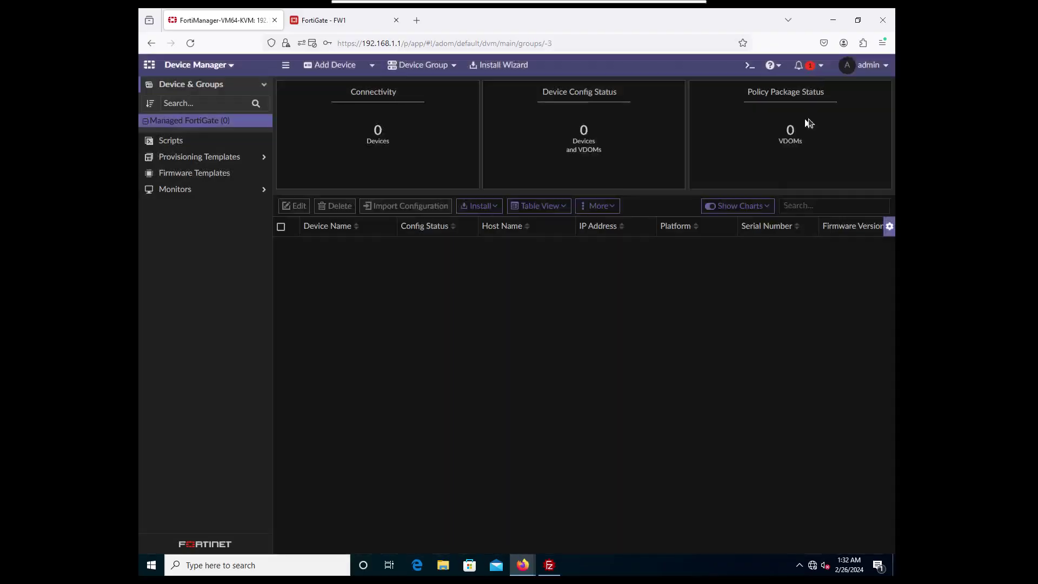
On the FortiGate FW1, allow FMG-Access as IPv4 administrative access on the FMG-Connection (port4) interface and save it
{"action": "left_click", "coordinate": [352, 24]}
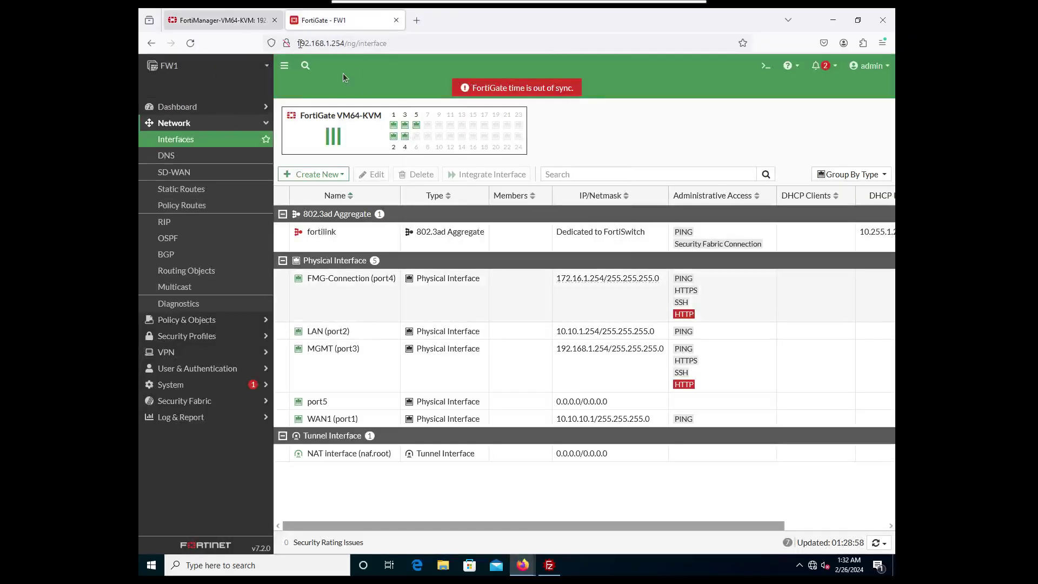
{"action": "left_click", "coordinate": [348, 290]}
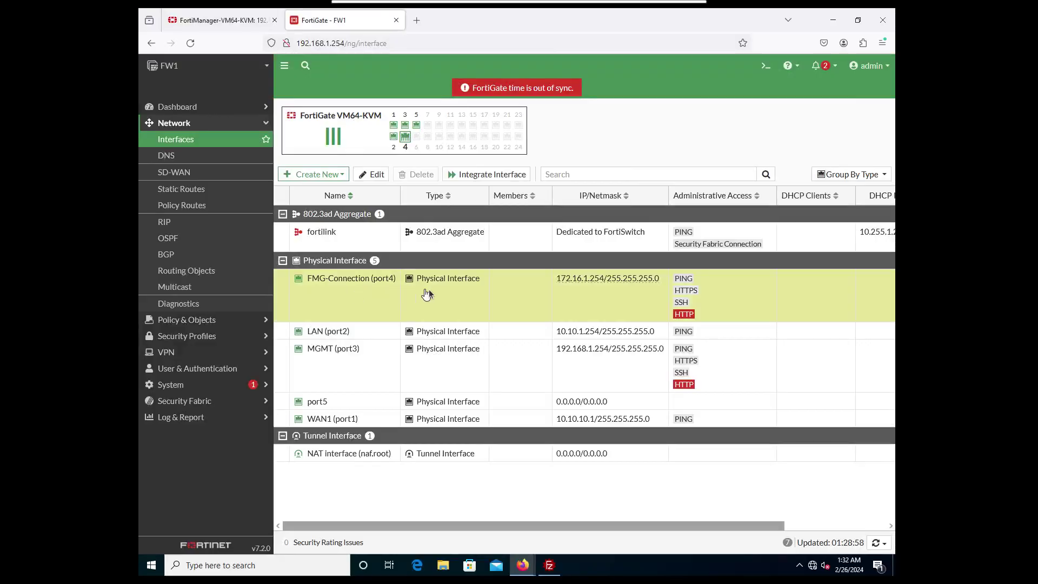
{"action": "left_click", "coordinate": [378, 175]}
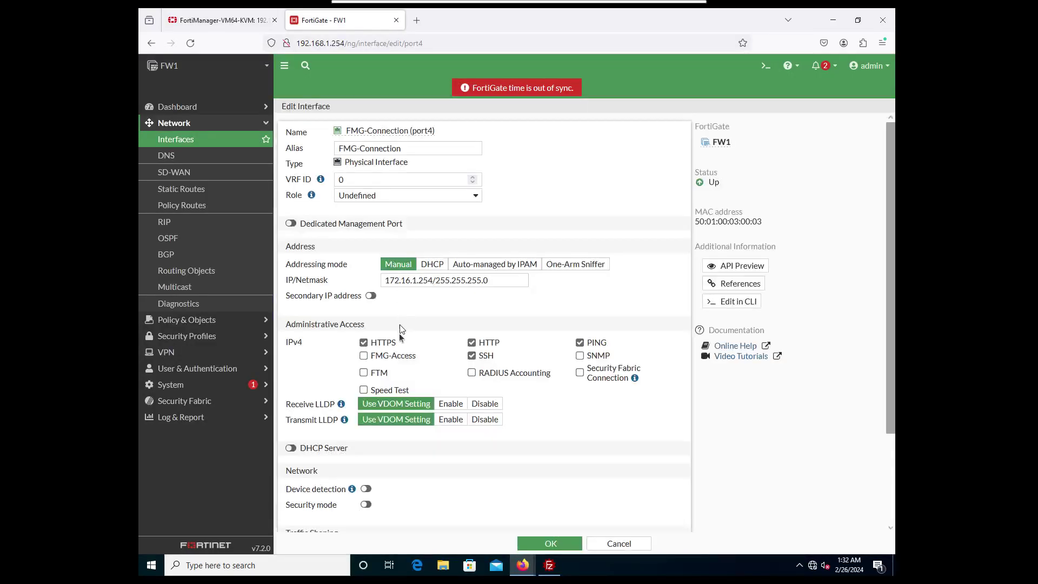
{"action": "left_click", "coordinate": [393, 360]}
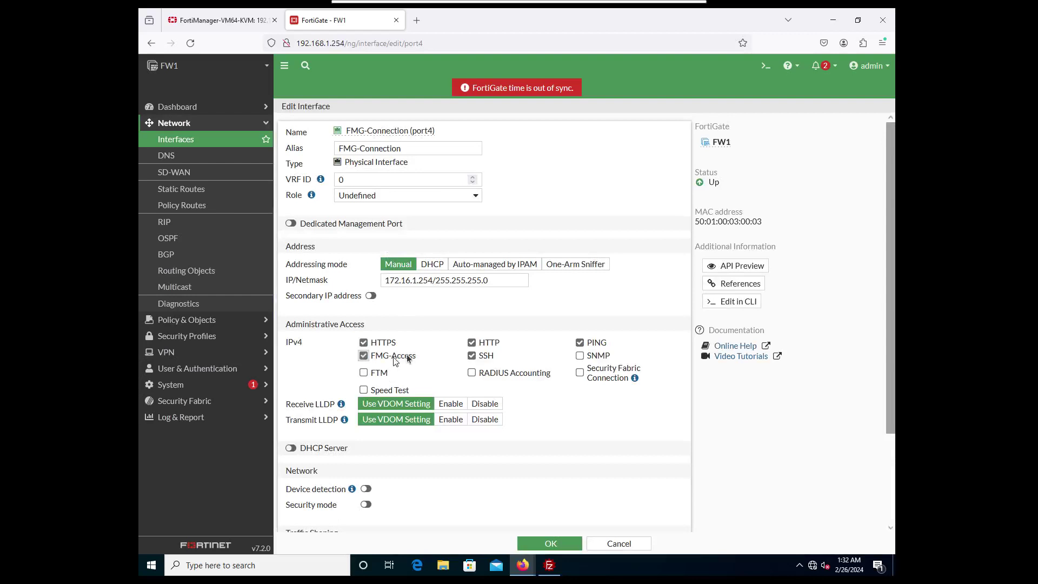
{"action": "left_click", "coordinate": [557, 545]}
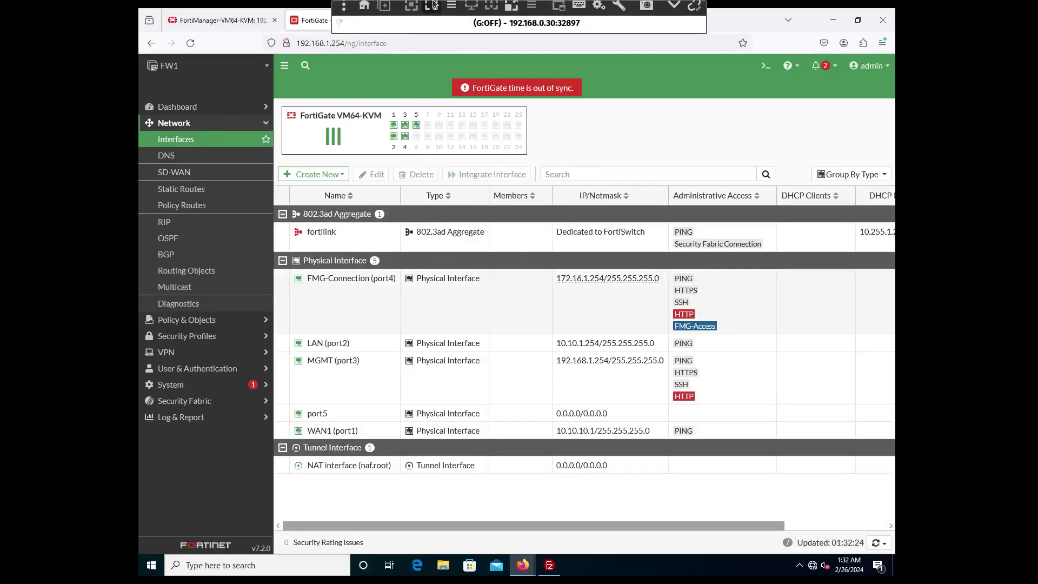
Switch to the EVE network topology to examine the link between FMG1 and FW1, and return to the remote desktop
{"action": "left_click", "coordinate": [433, 4]}
{"action": "left_click", "coordinate": [501, 298]}
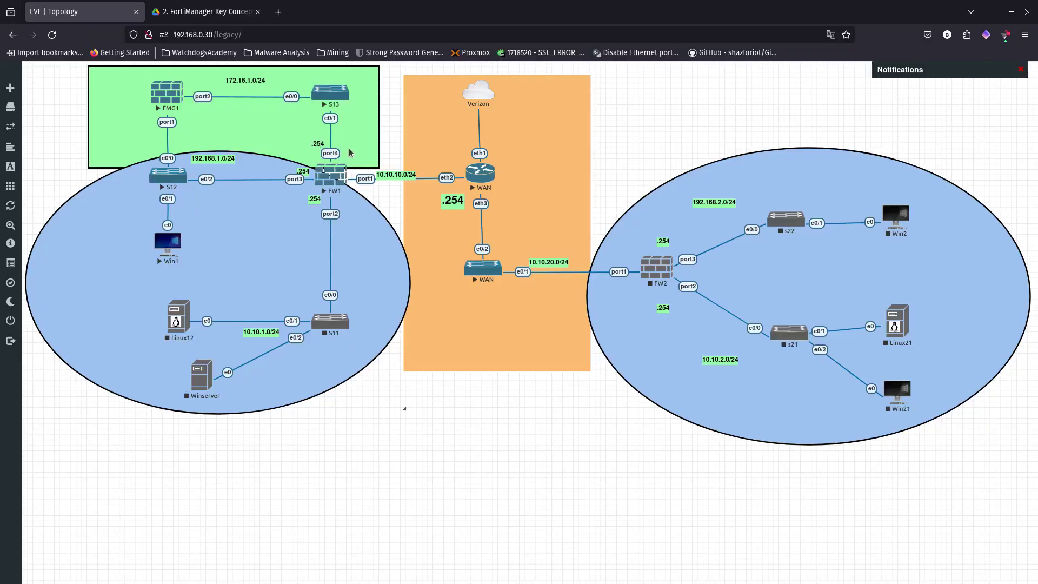
{"action": "key", "text": "alt+Tab"}
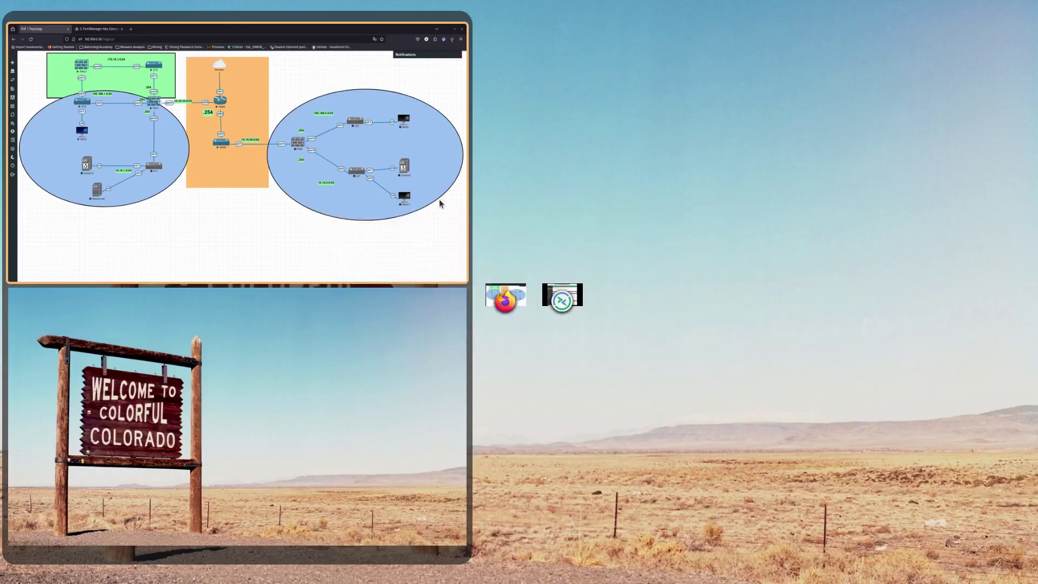
{"action": "left_click", "coordinate": [561, 297]}
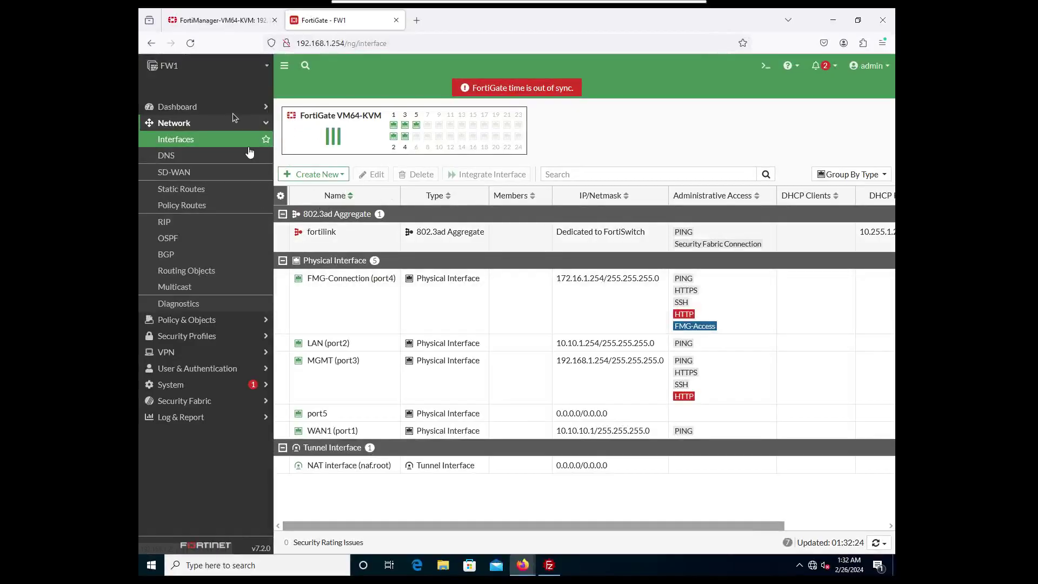
In FortiManager, discover an online device at 172.16.1.254 using legacy device login with user name admin and the account password
{"action": "left_click", "coordinate": [245, 21]}
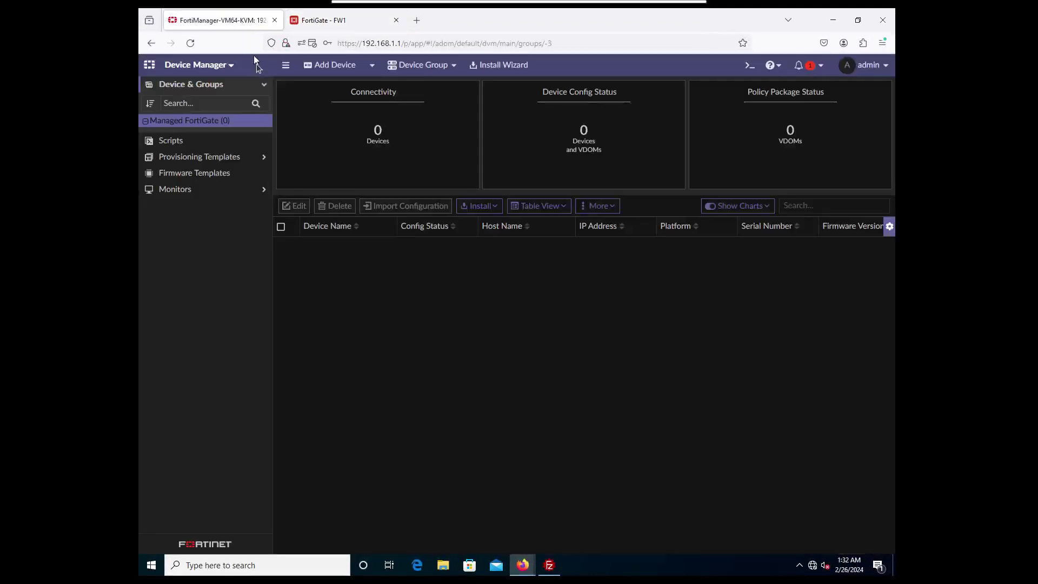
{"action": "left_click", "coordinate": [213, 62]}
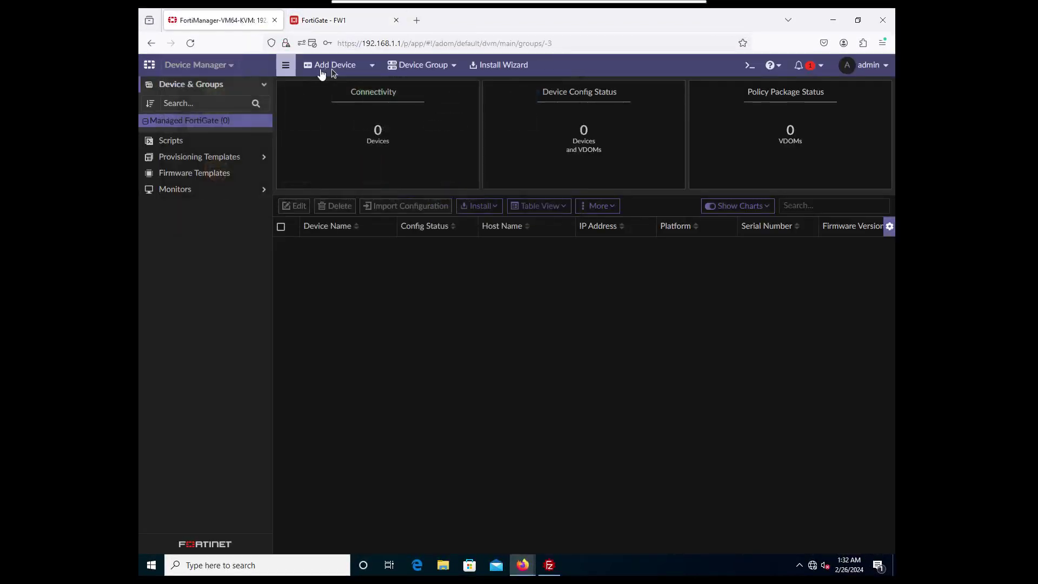
{"action": "left_click", "coordinate": [355, 64]}
{"action": "left_click", "coordinate": [323, 151]}
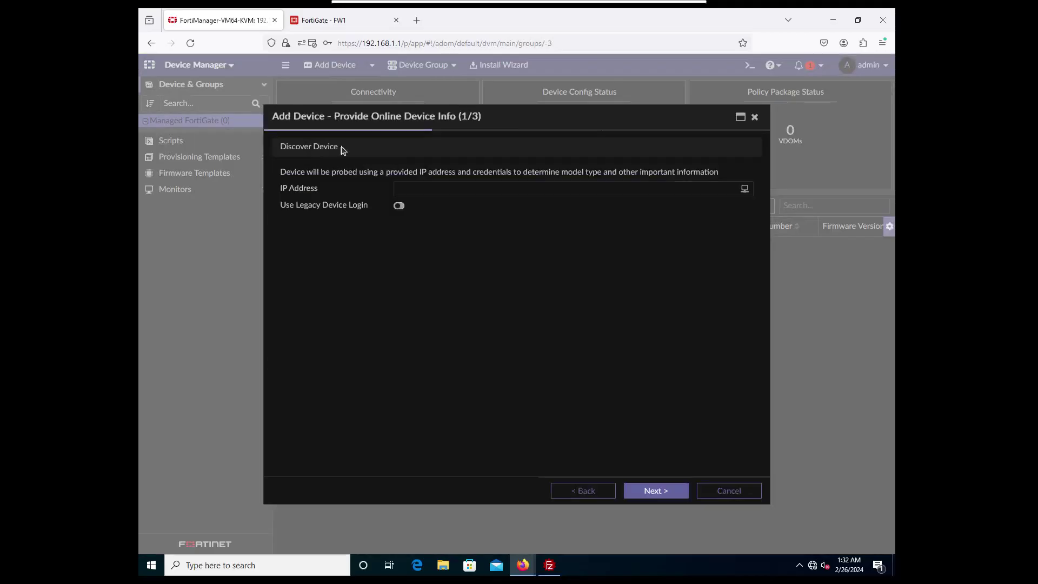
{"action": "left_click", "coordinate": [420, 188]}
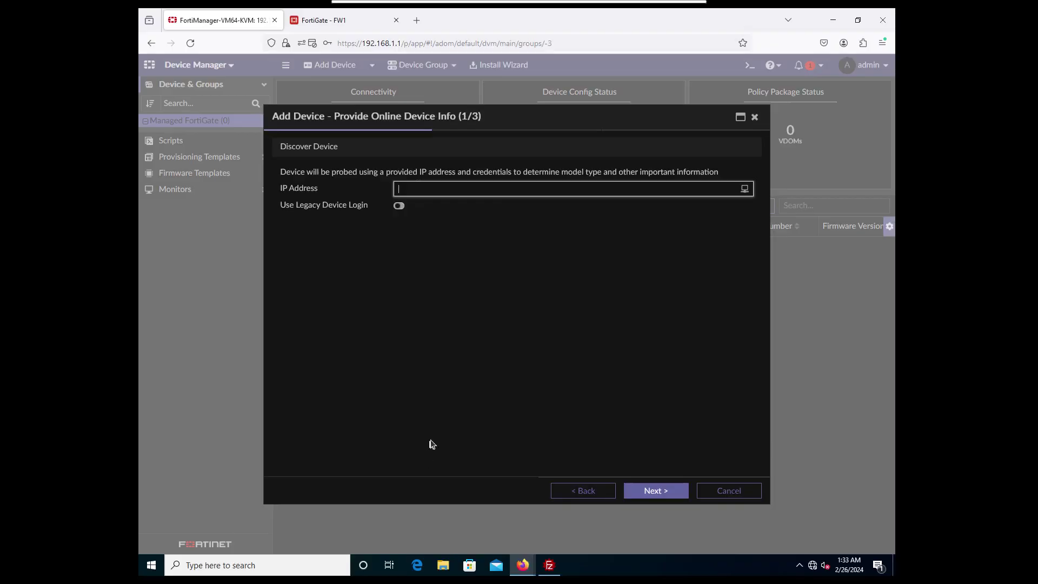
{"action": "type", "text": "172.16.1.254"}
{"action": "left_click", "coordinate": [401, 207]}
{"action": "left_click", "coordinate": [447, 221]}
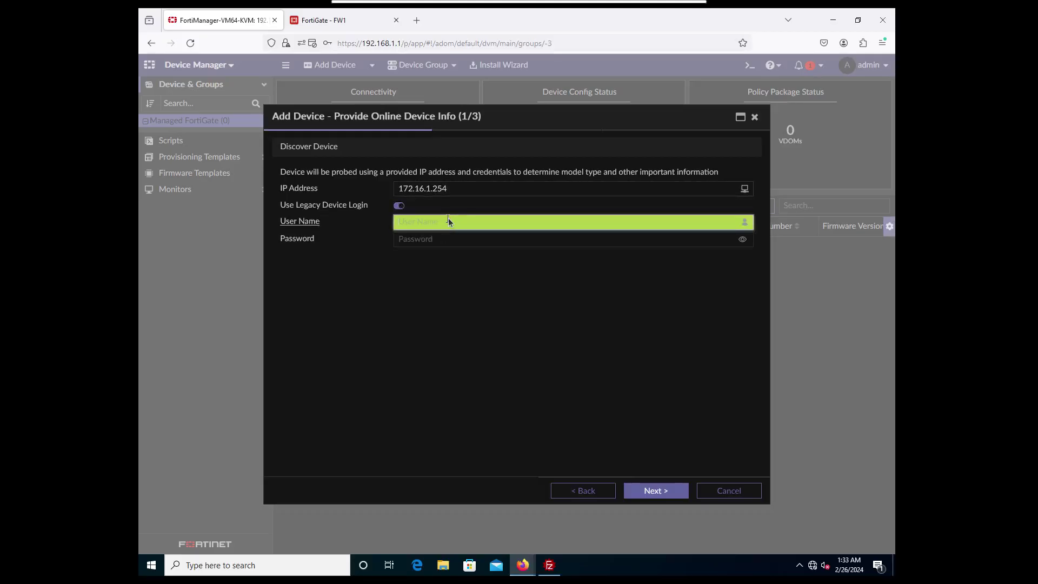
{"action": "key", "text": "Tab"}
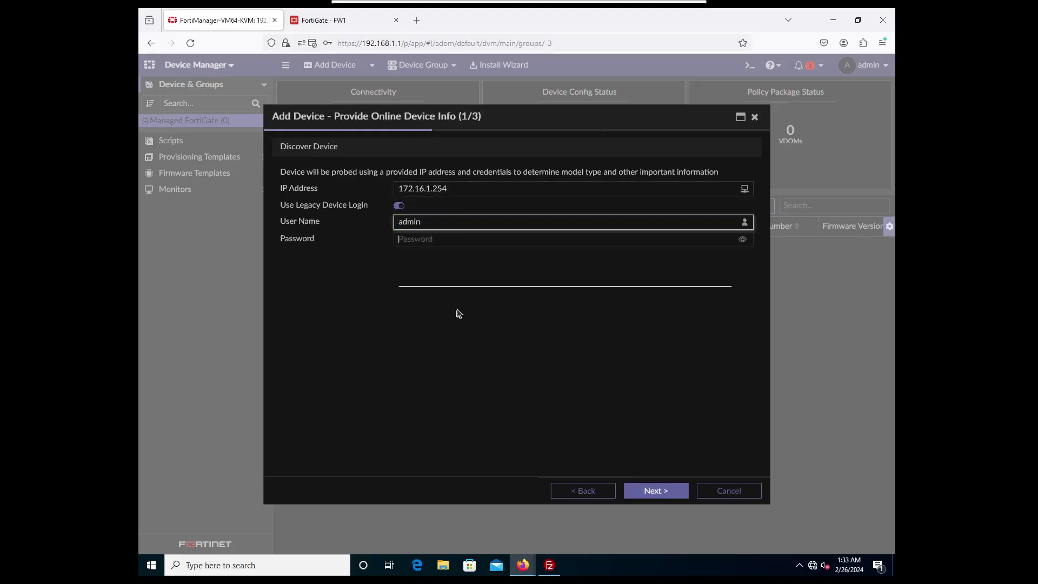
{"action": "type", "text": "•••••"}
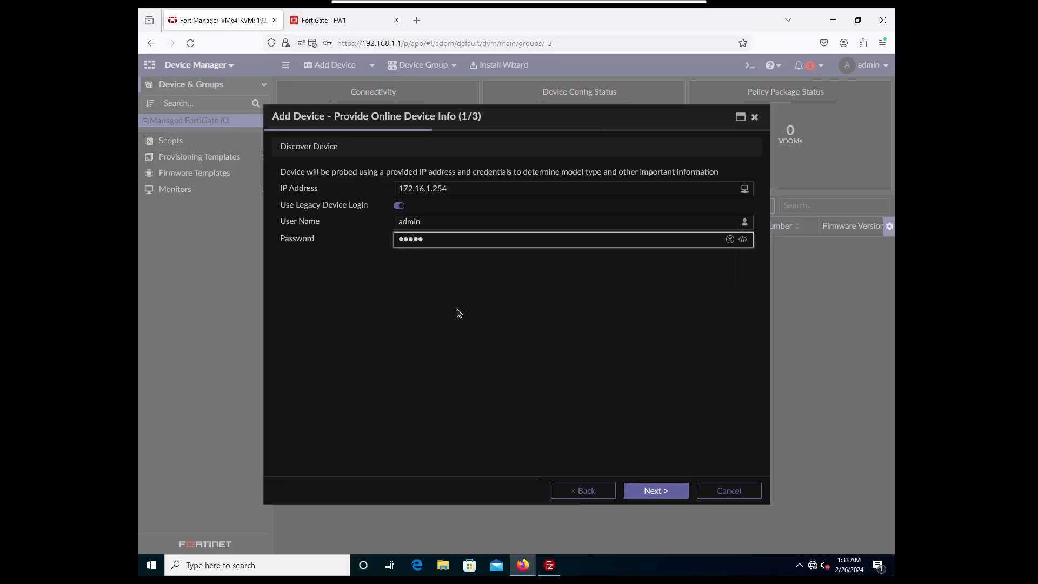
{"action": "left_click", "coordinate": [667, 493]}
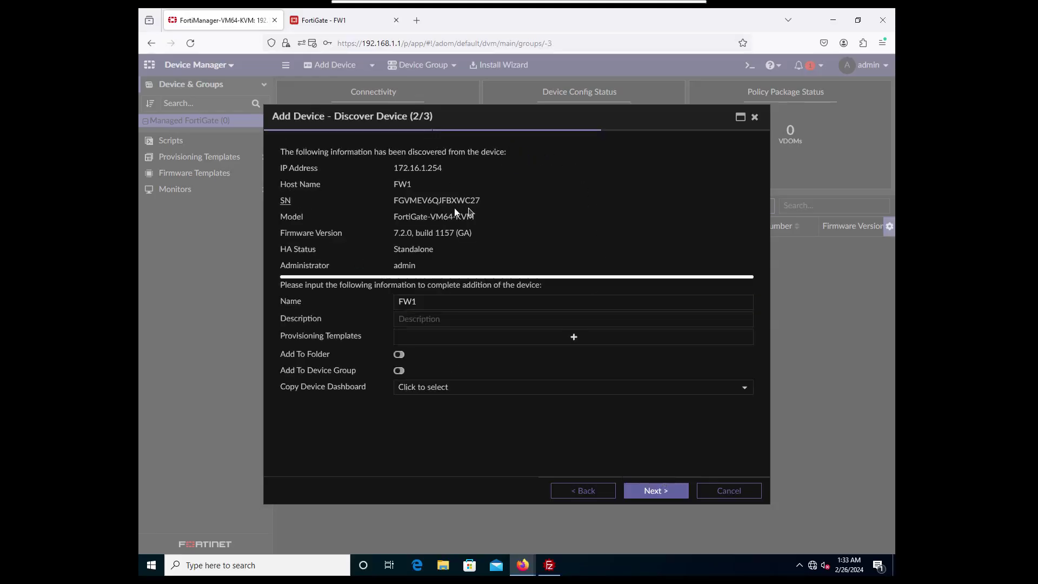
Review the discovered device's serial number and add the device to FortiManager under the name FW1
{"action": "left_click_drag", "start_coordinate": [479, 201], "coordinate": [379, 208]}
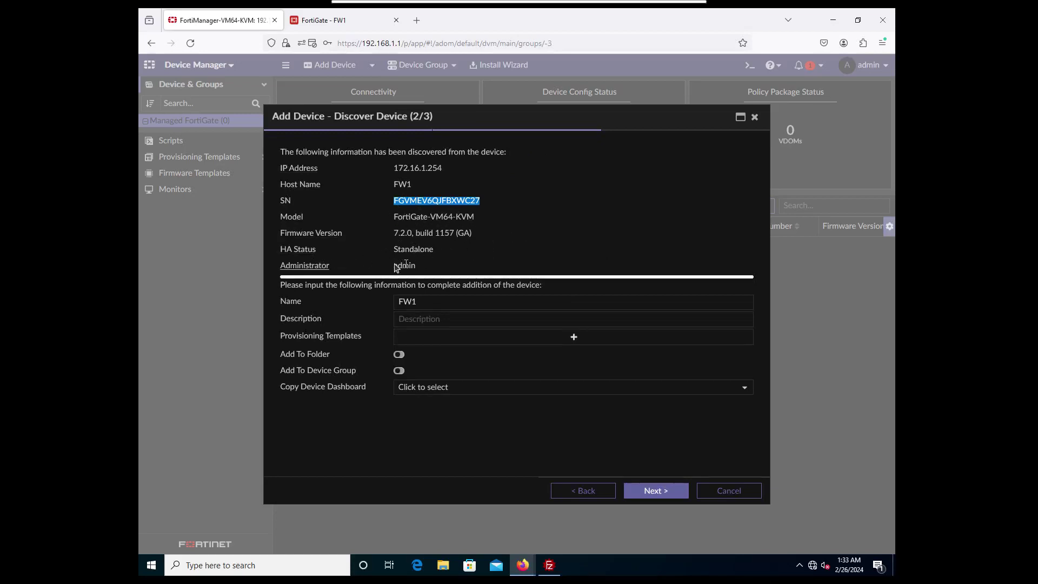
{"action": "left_click", "coordinate": [418, 304]}
{"action": "left_click", "coordinate": [656, 491]}
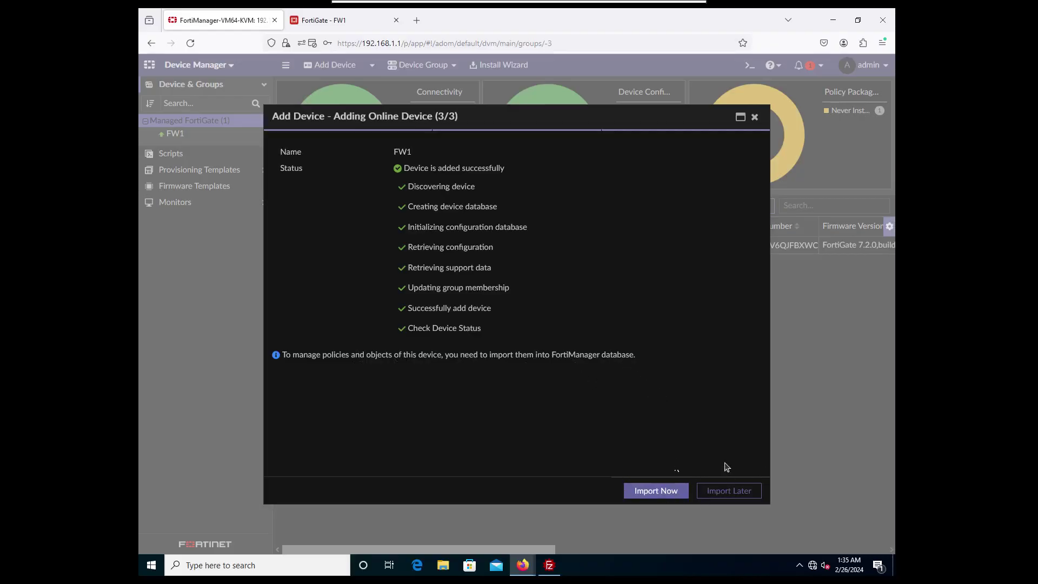
Begin importing FW1's policy package immediately, keeping the root folder, all policies and only policy dependent objects
{"action": "left_click", "coordinate": [655, 492]}
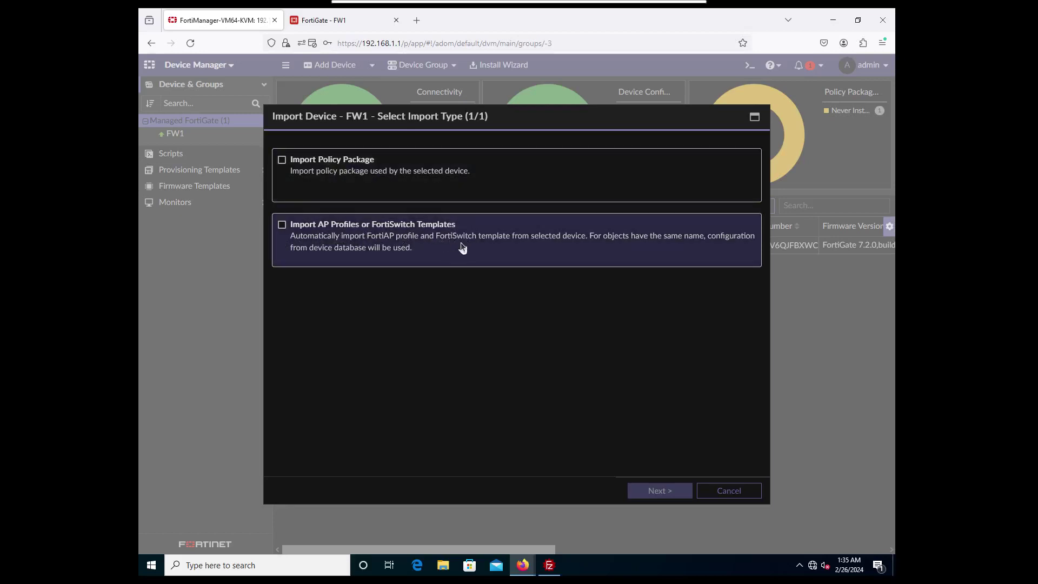
{"action": "left_click", "coordinate": [344, 162]}
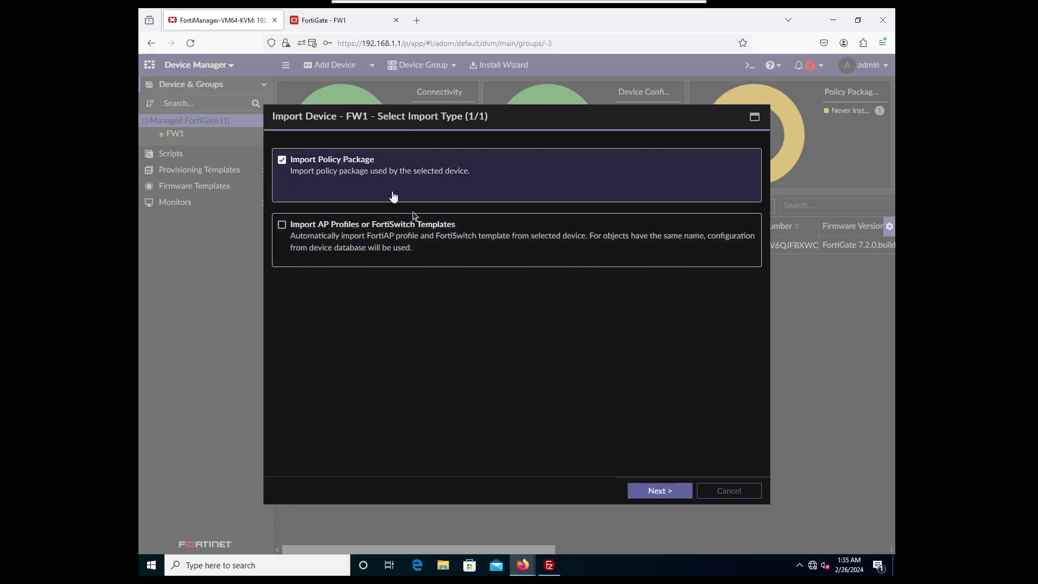
{"action": "left_click", "coordinate": [661, 490]}
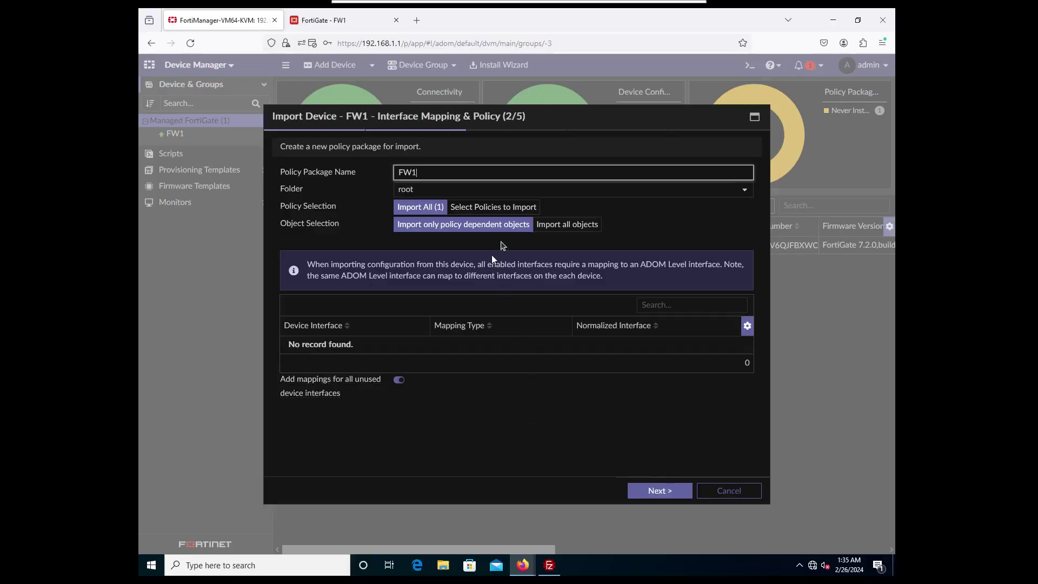
{"action": "left_click", "coordinate": [536, 191]}
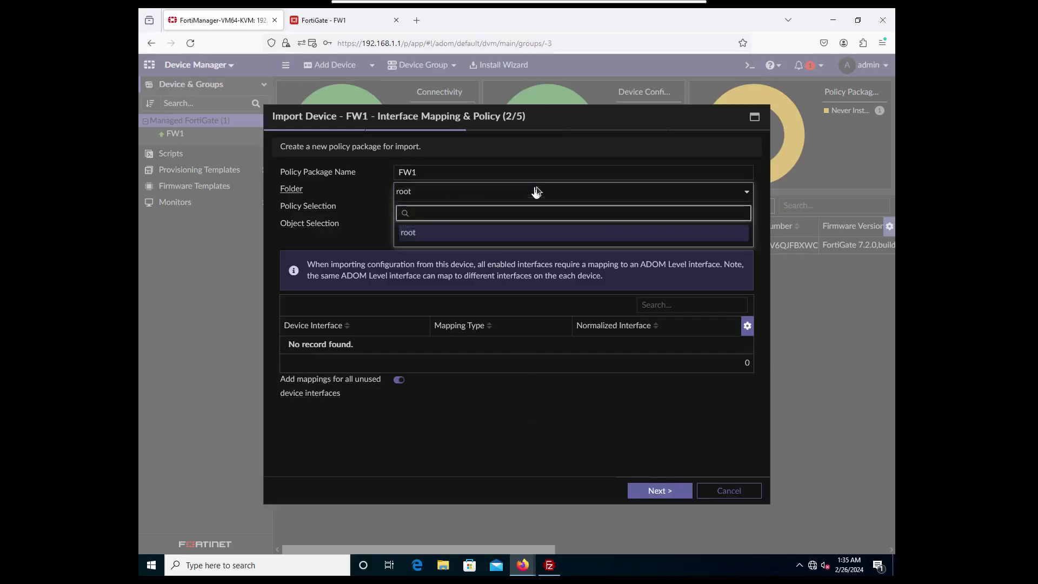
{"action": "left_click", "coordinate": [537, 191]}
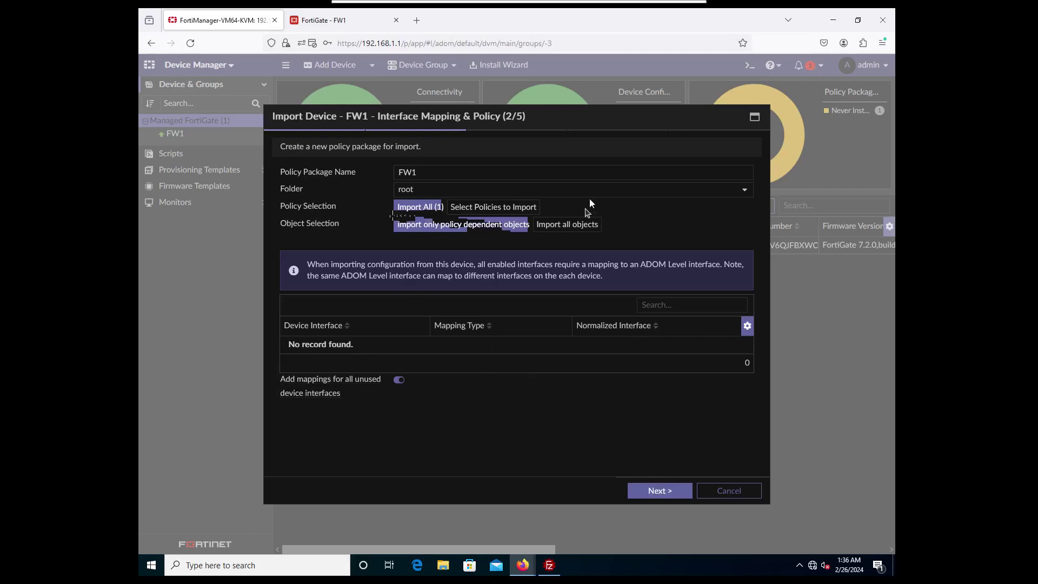
{"action": "left_click", "coordinate": [657, 489]}
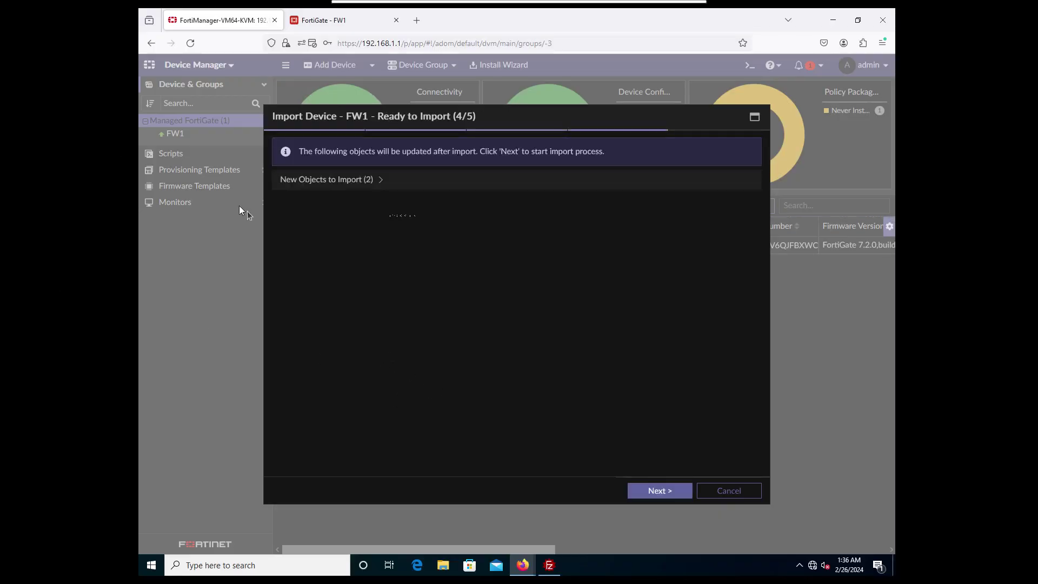
Review the new objects to import, run the import for FW1 and finish the wizard
{"action": "left_click", "coordinate": [380, 180]}
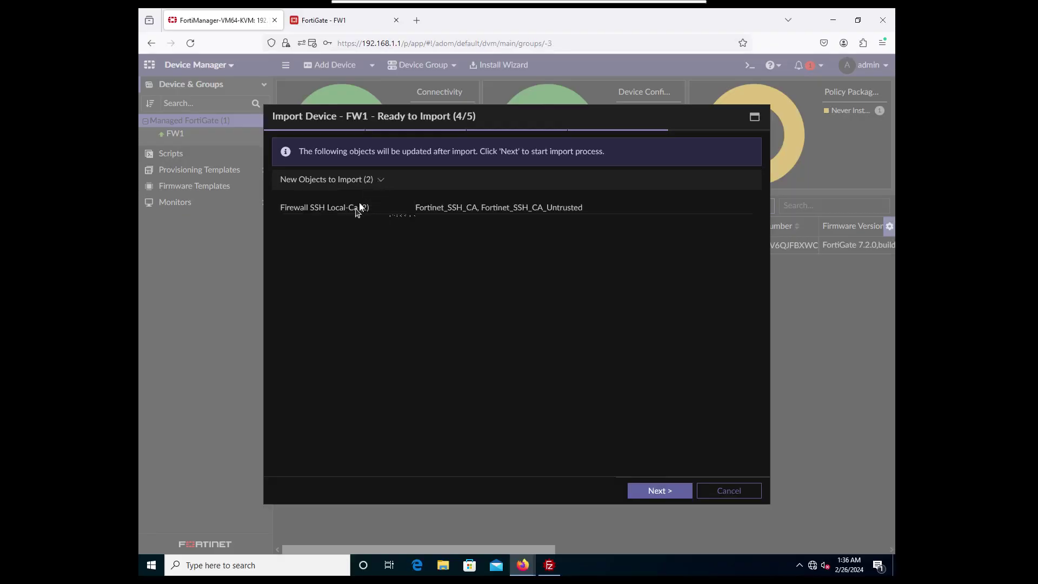
{"action": "left_click", "coordinate": [658, 489]}
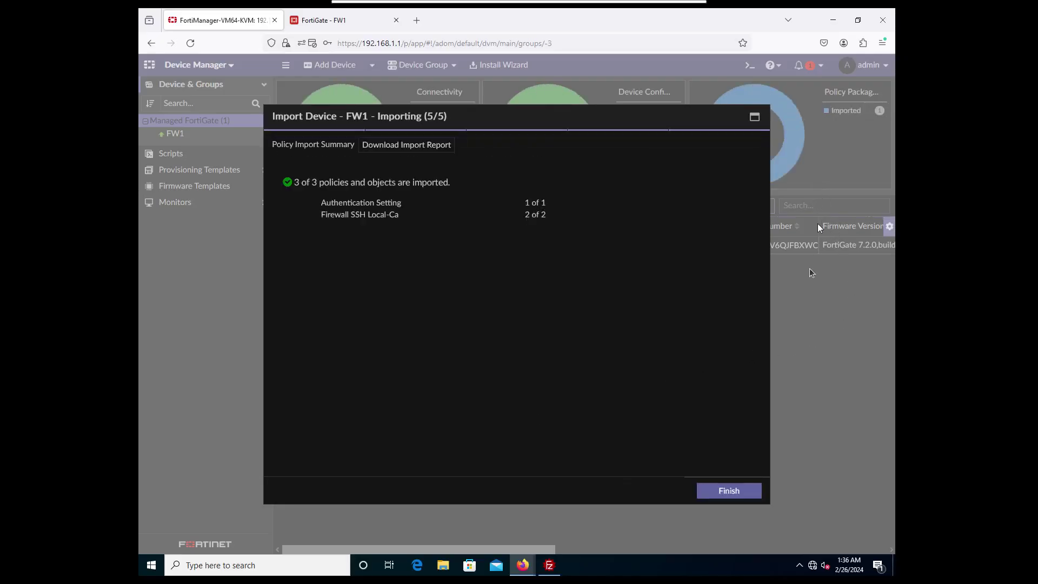
{"action": "left_click", "coordinate": [729, 490]}
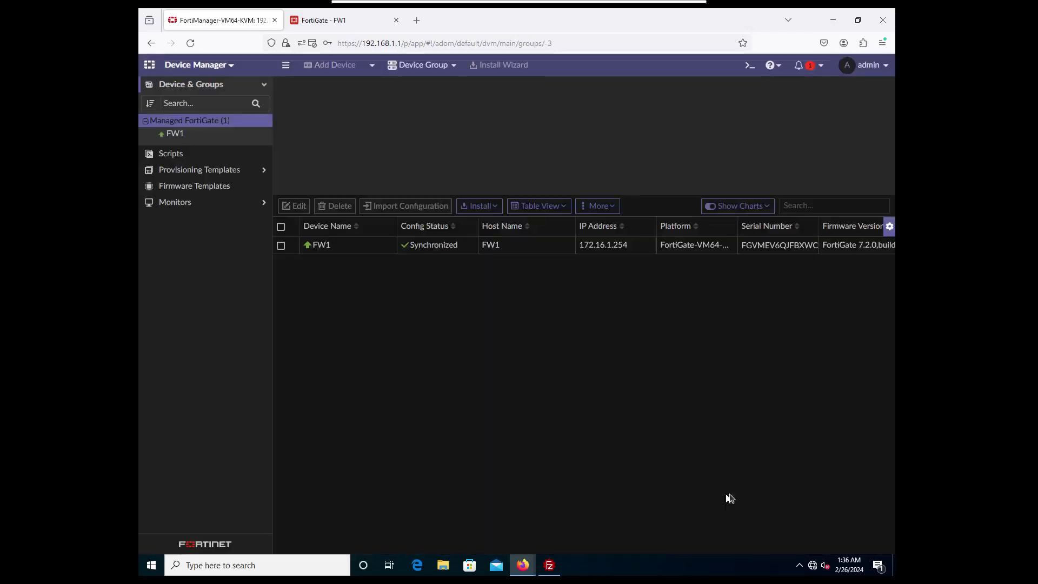